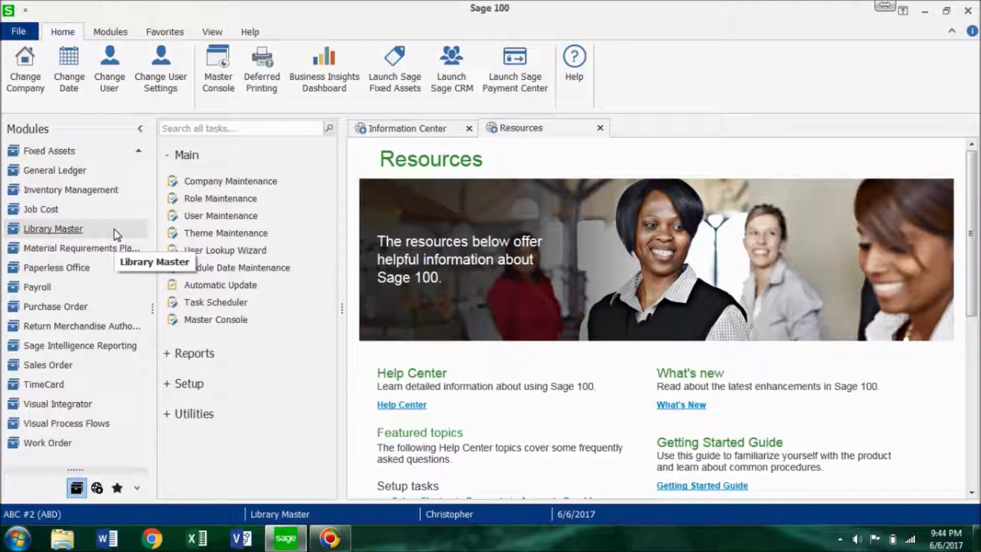
# - Enter a new role with code AR and description 'Accounts Receivable' in Role Maintenance
pyautogui.click(214, 203)
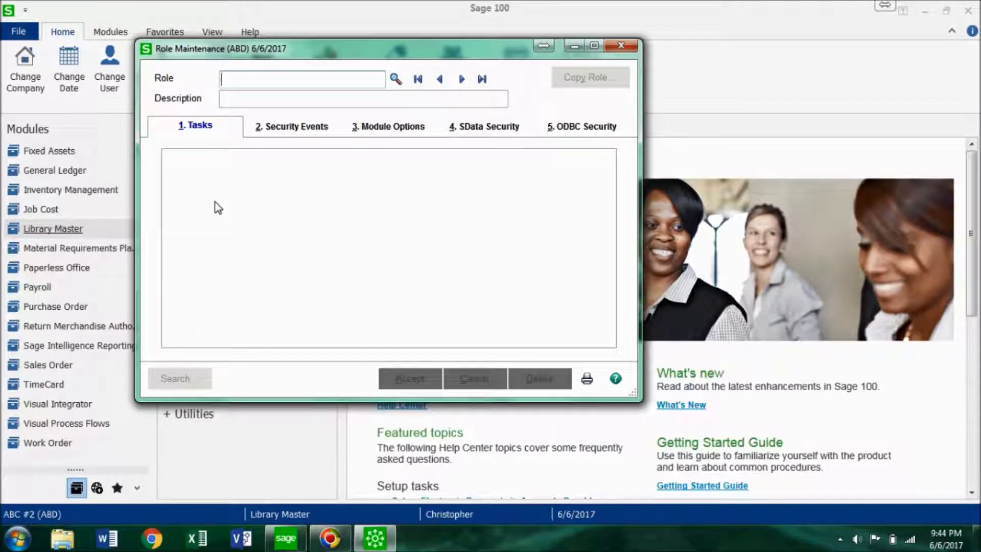
pyautogui.write('AR')
pyautogui.press('Tab')
pyautogui.write('Acc')
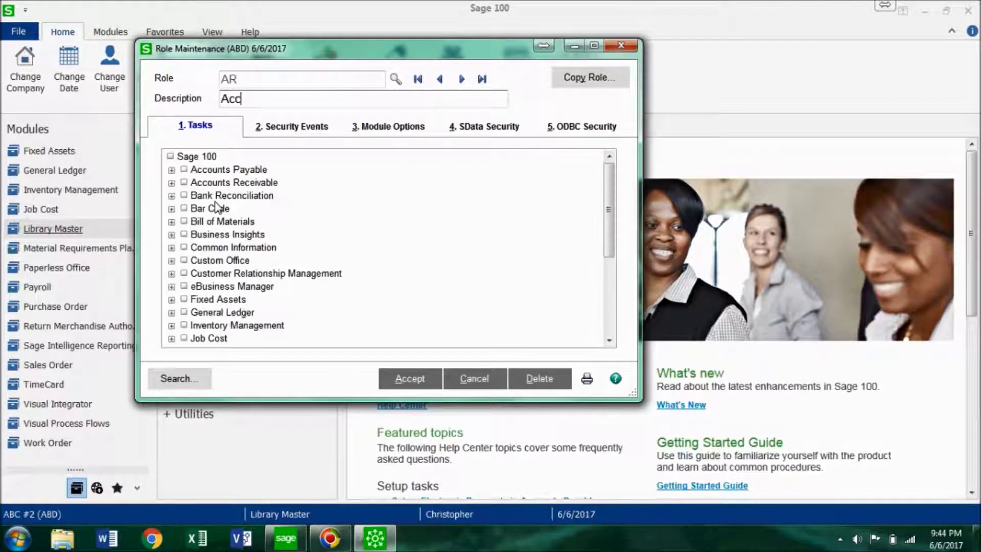
pyautogui.write('ounts Receivable')
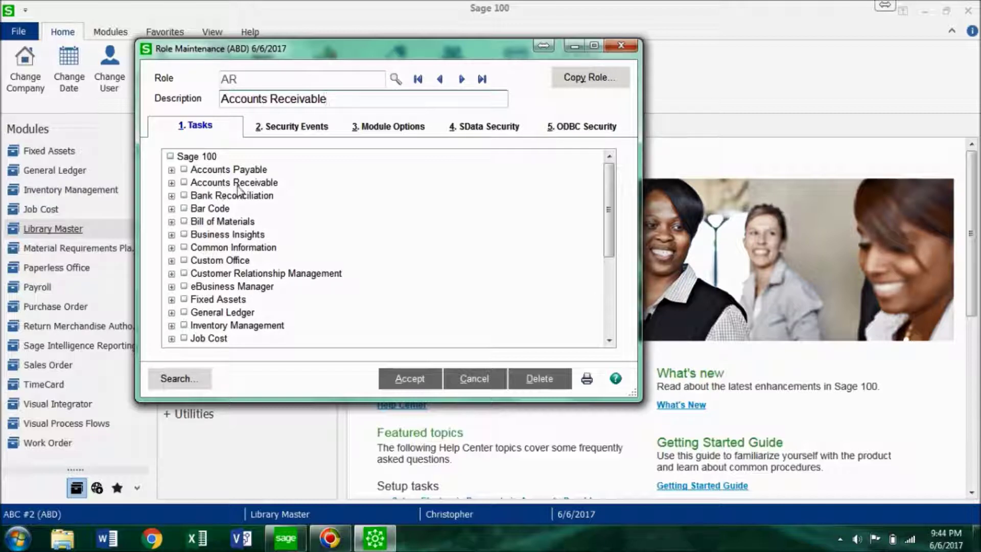
# - Limit the AR role's tasks to Accounts Receivable's Maintenance/Data Entry Cash Receipts Entry only
pyautogui.click(184, 183)
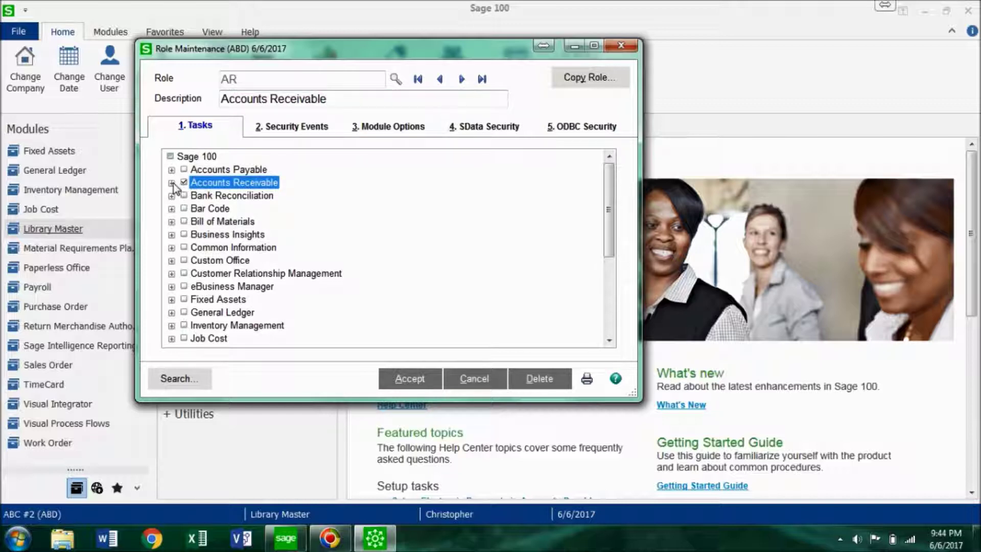
pyautogui.click(172, 183)
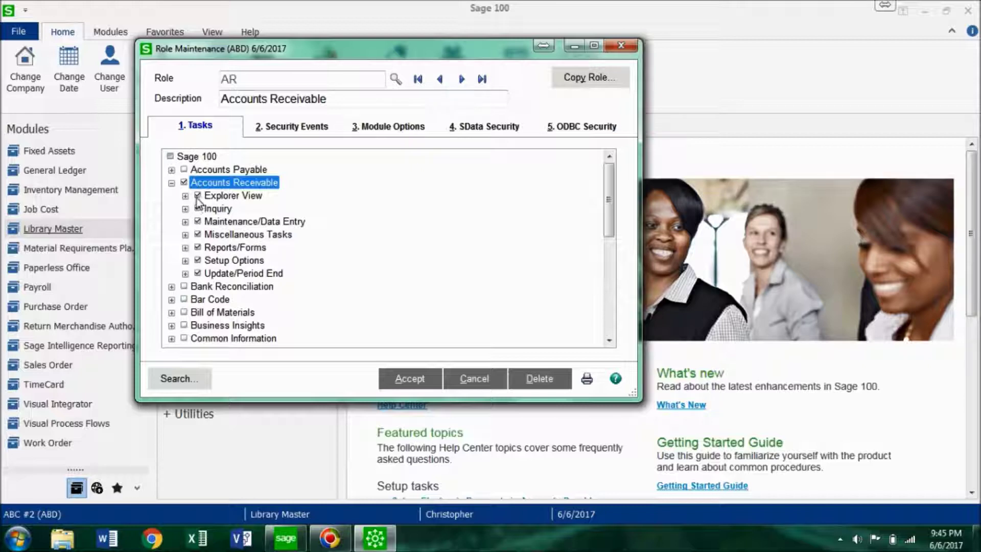
pyautogui.click(184, 183)
pyautogui.click(184, 221)
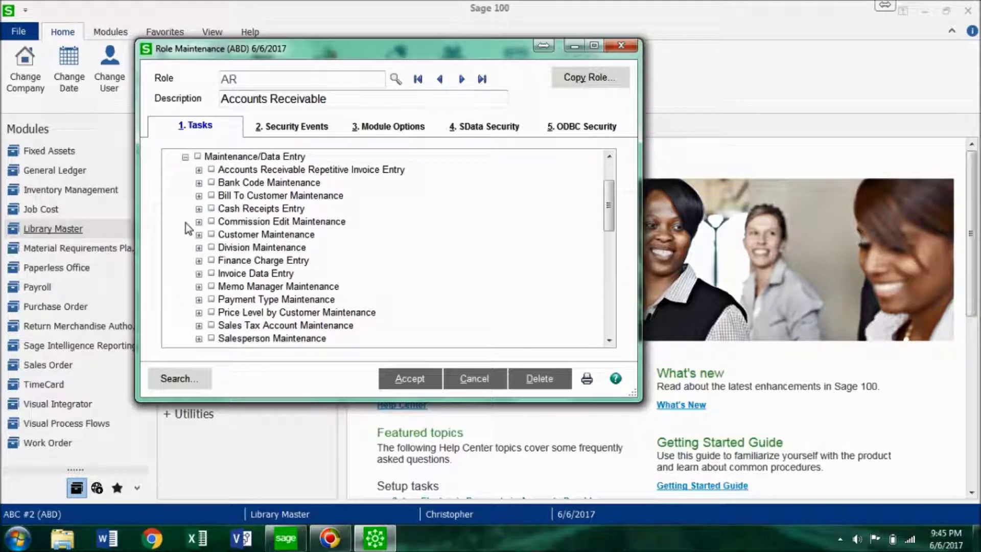
pyautogui.click(211, 209)
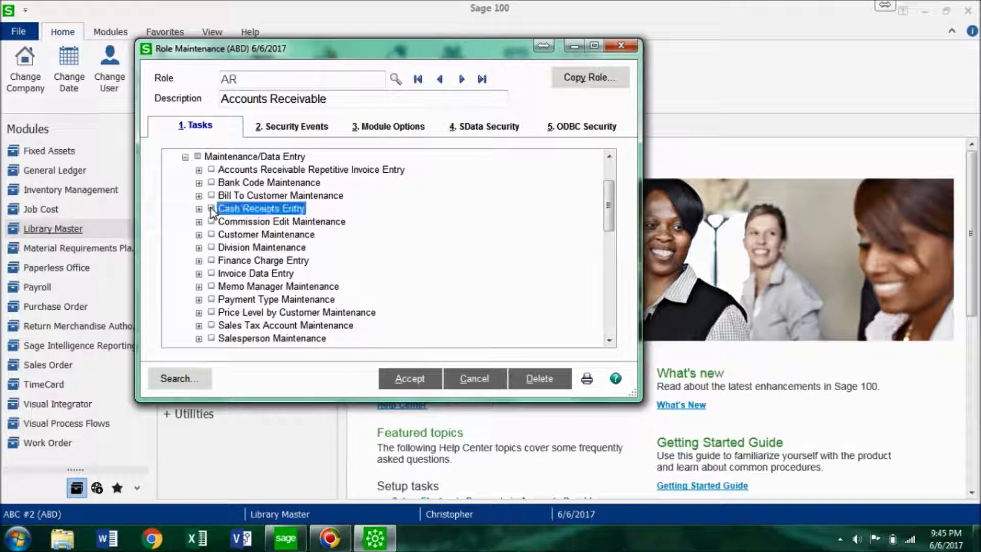
pyautogui.scroll(2, 202, 184)
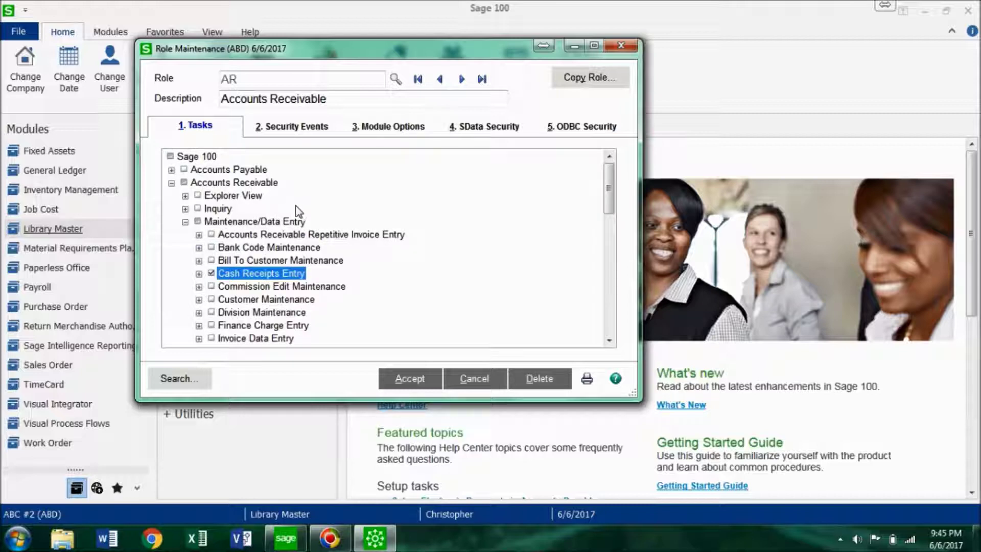
pyautogui.click(172, 183)
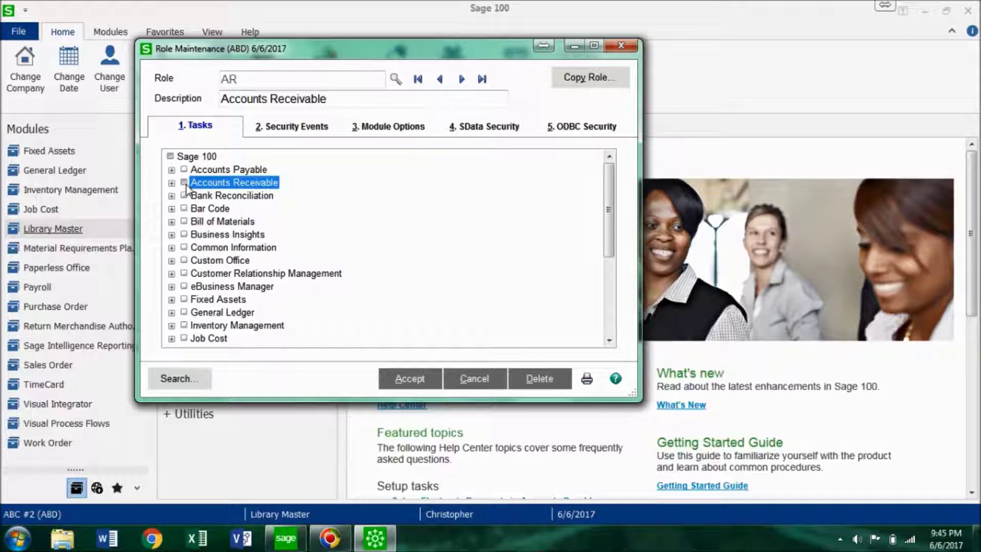
# - Review the AR role's security events, clear every Sage 100 module option, and accept the role
pyautogui.click(278, 132)
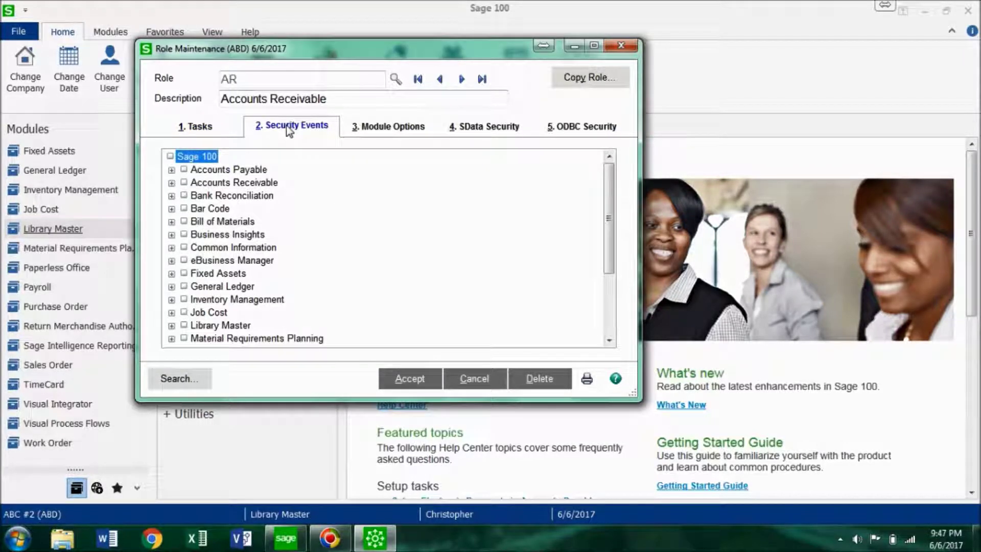
pyautogui.click(171, 183)
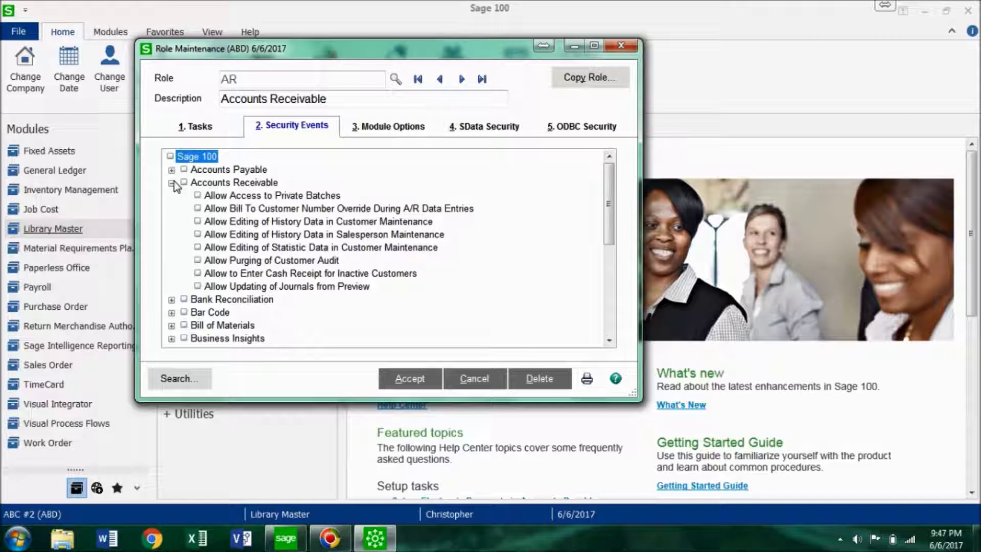
pyautogui.click(355, 126)
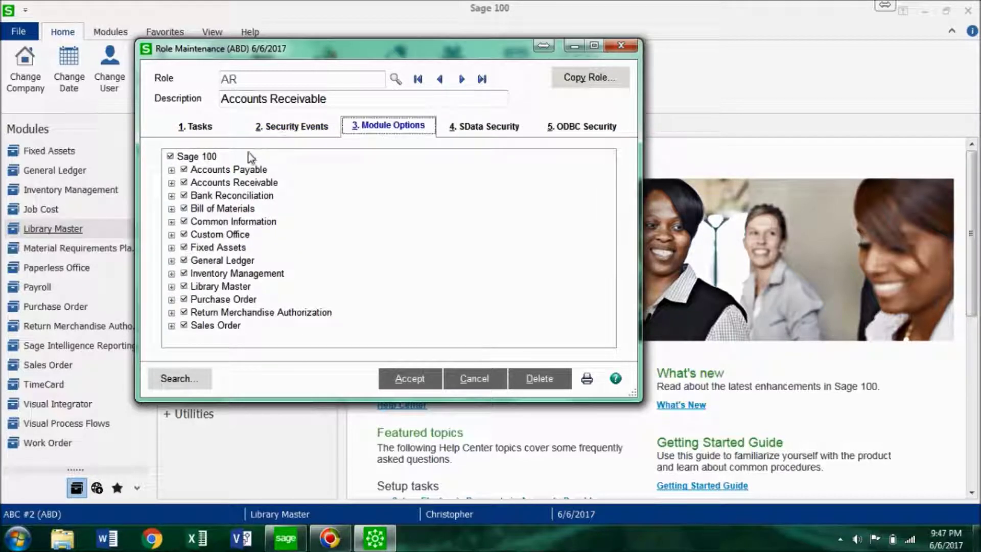
pyautogui.click(170, 156)
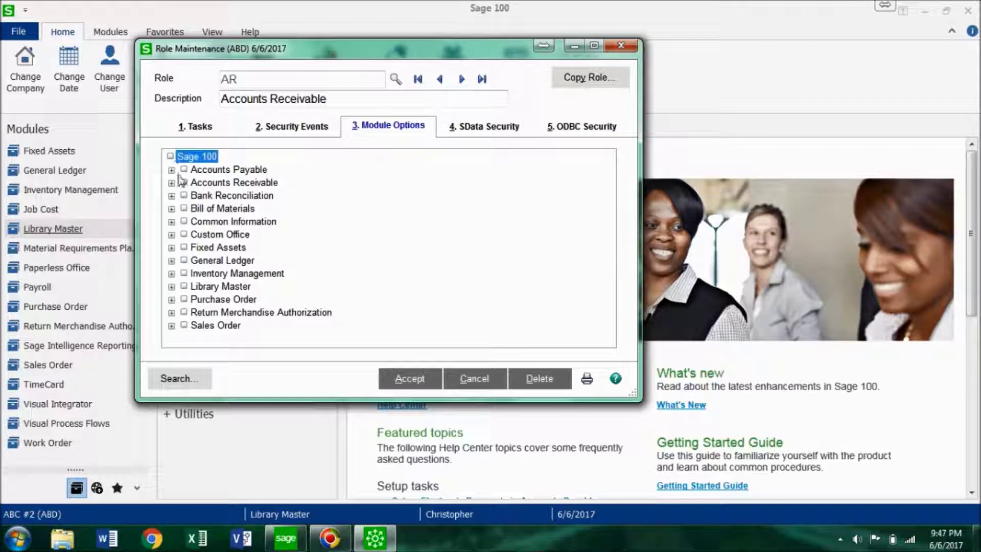
pyautogui.click(172, 183)
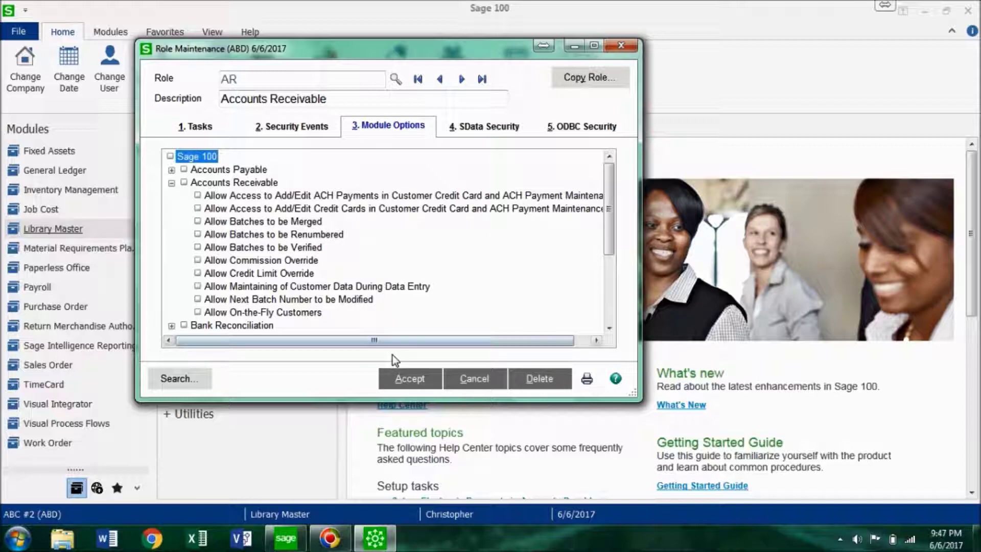
pyautogui.click(406, 377)
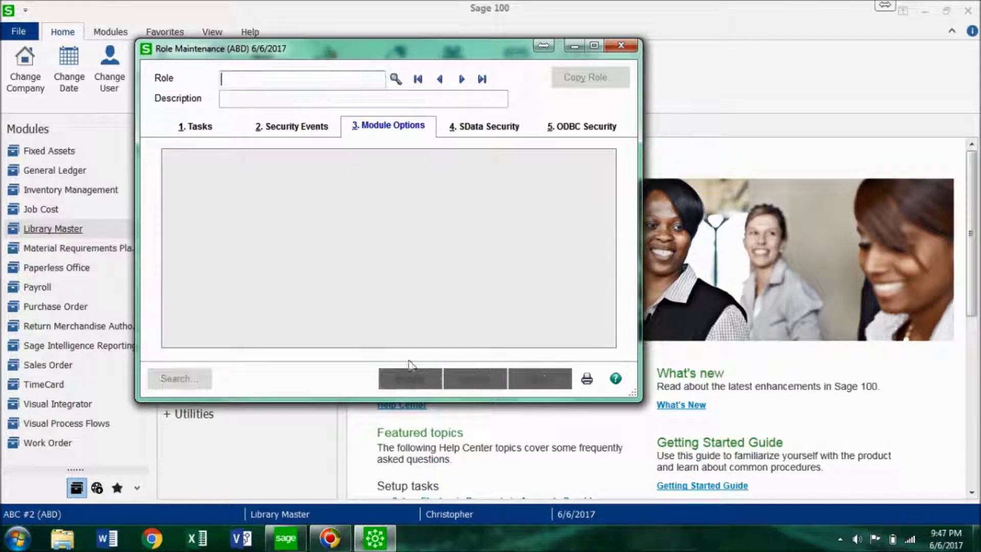
# - Close Role Maintenance and bring up User Maintenance for a new user
pyautogui.click(621, 46)
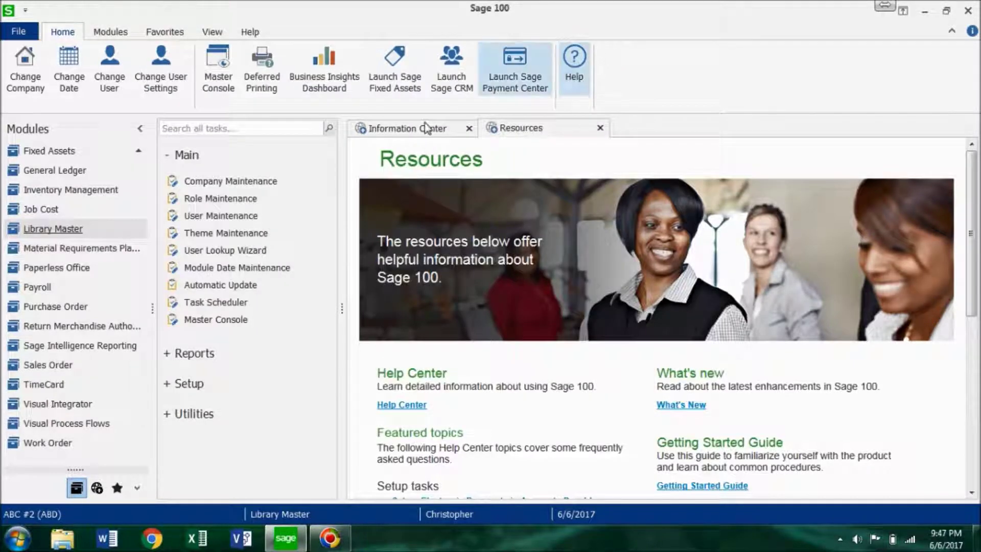
pyautogui.click(243, 219)
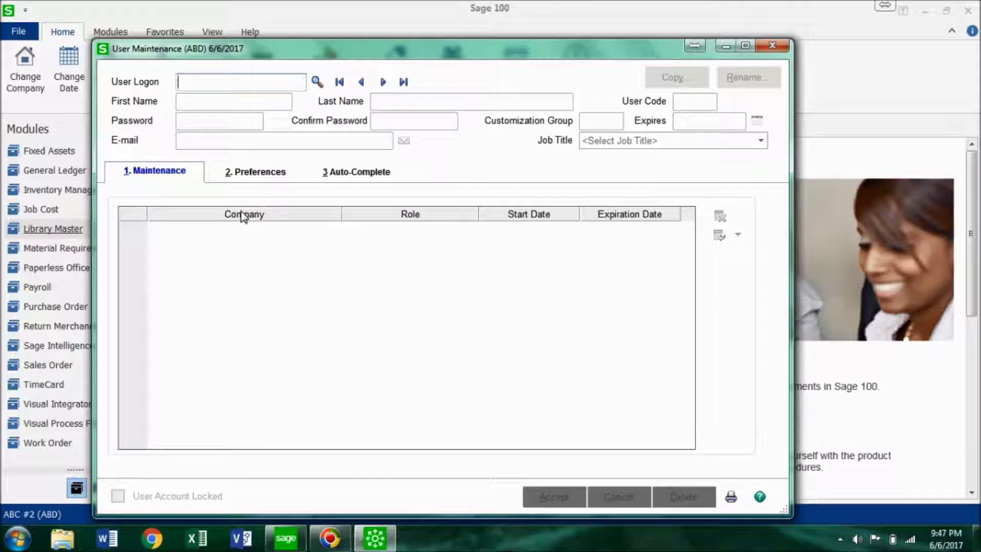
# - Enter the new user's logon, first and last name, and initials as user code, skipping the password
pyautogui.write('Lily')
pyautogui.press('Tab')
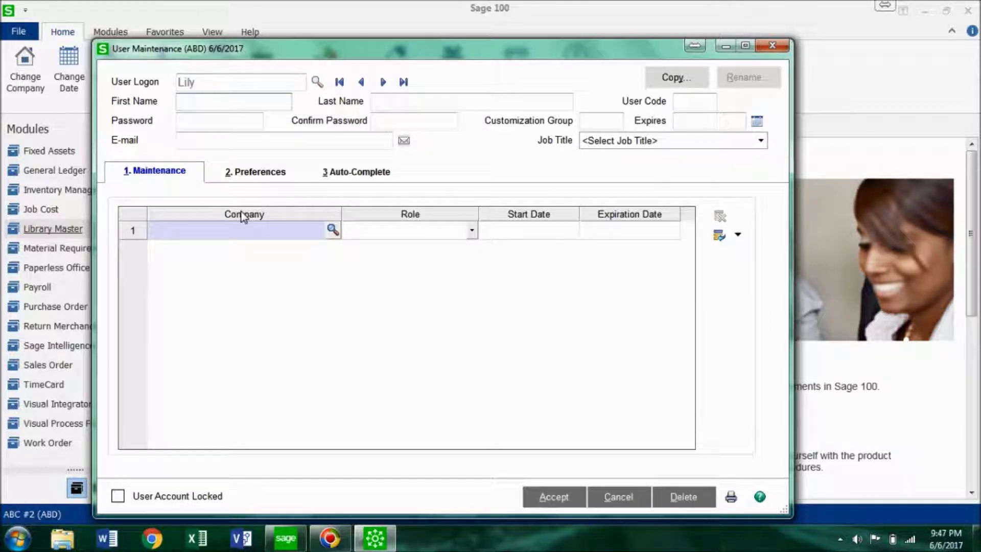
pyautogui.press('Tab')
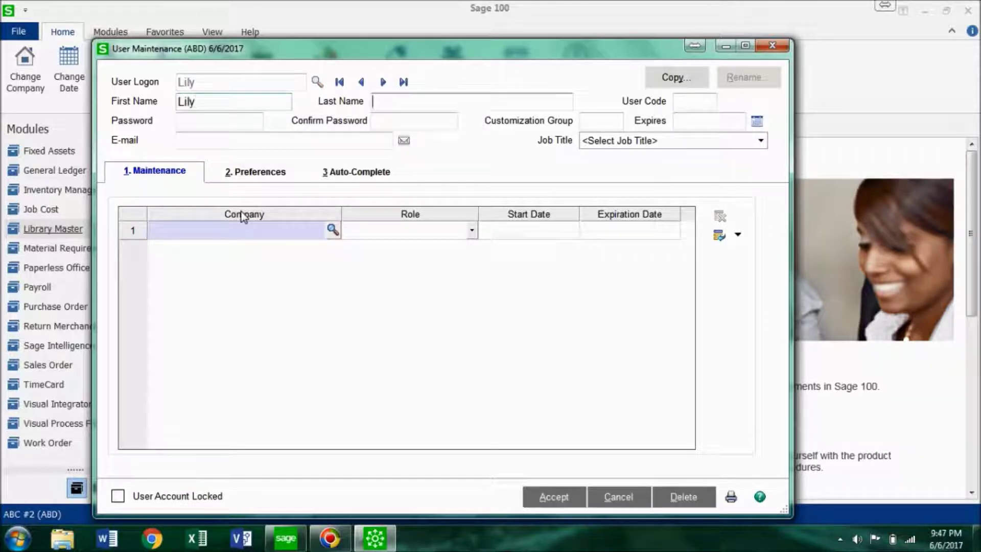
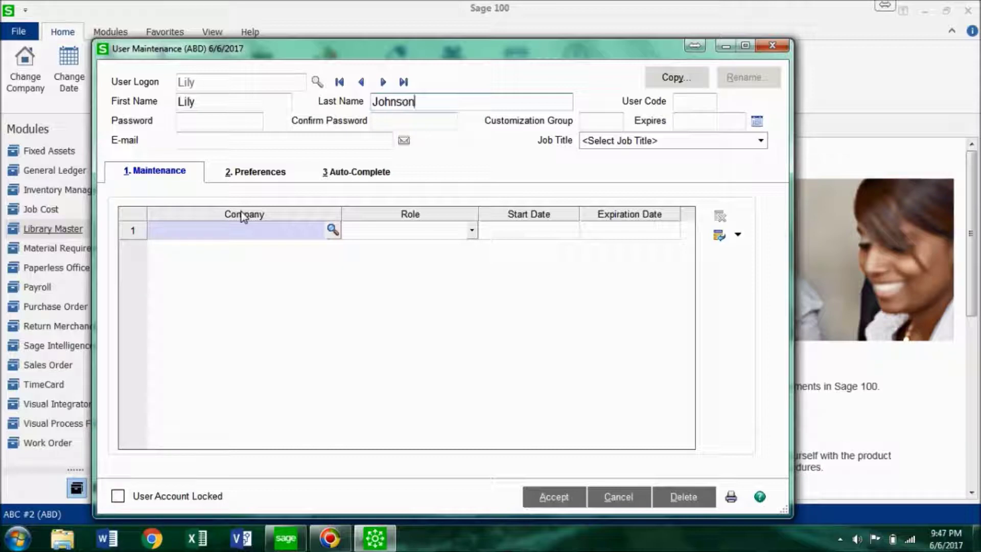
pyautogui.press('Tab')
pyautogui.write('LJ')
pyautogui.press('Tab')
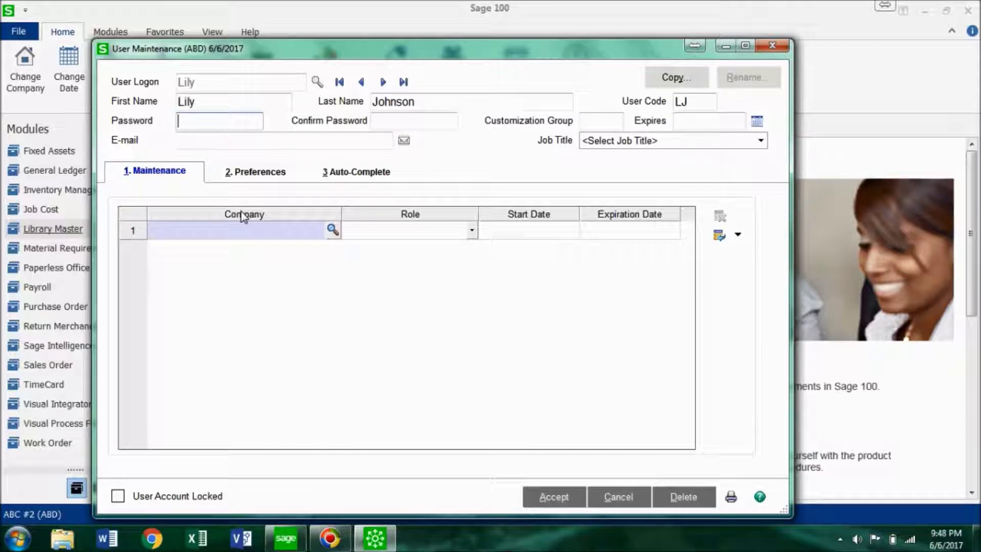
pyautogui.press('Tab')
pyautogui.press('Tab')
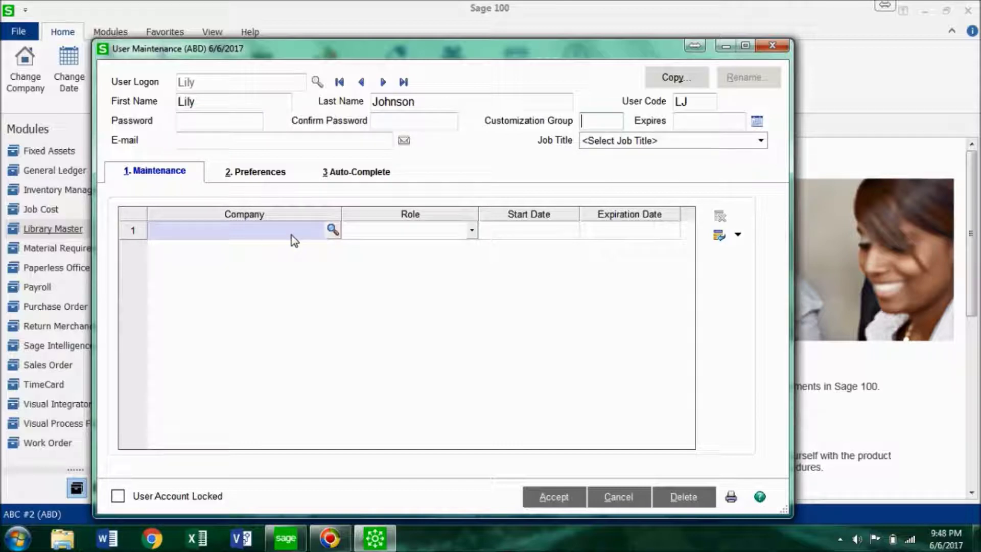
pyautogui.click(333, 231)
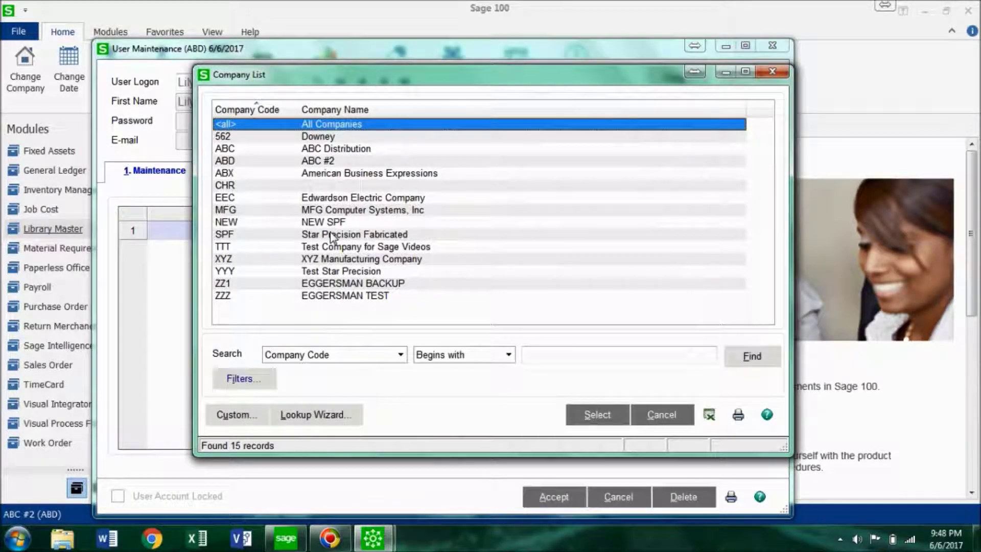
# - Assign role AR for All Companies to the new user, save, and close User Maintenance
pyautogui.doubleClick(360, 127)
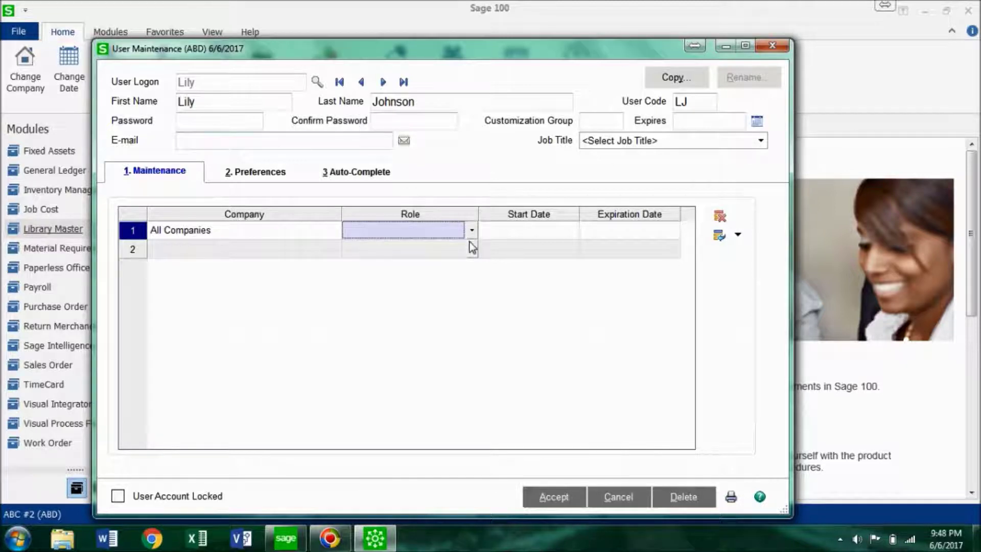
pyautogui.click(471, 230)
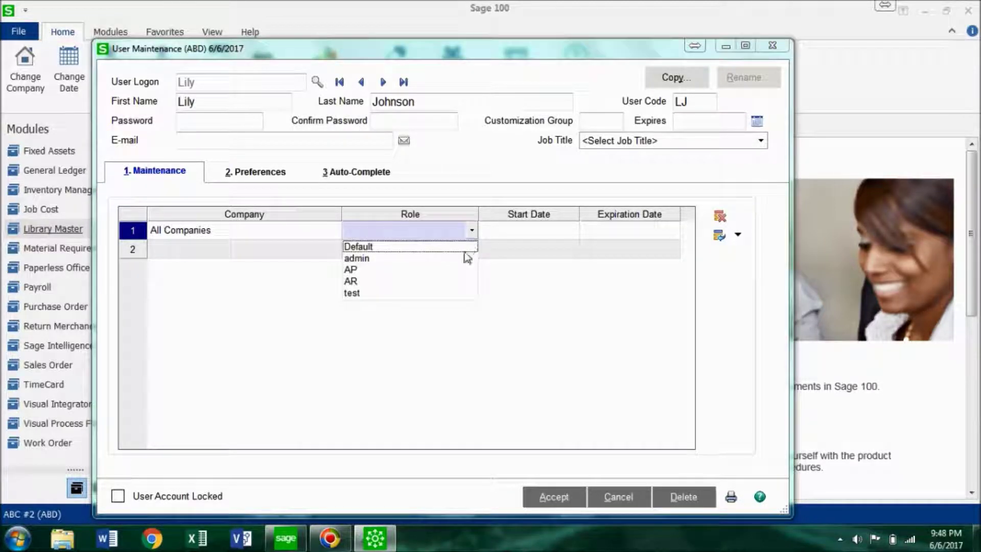
pyautogui.click(359, 283)
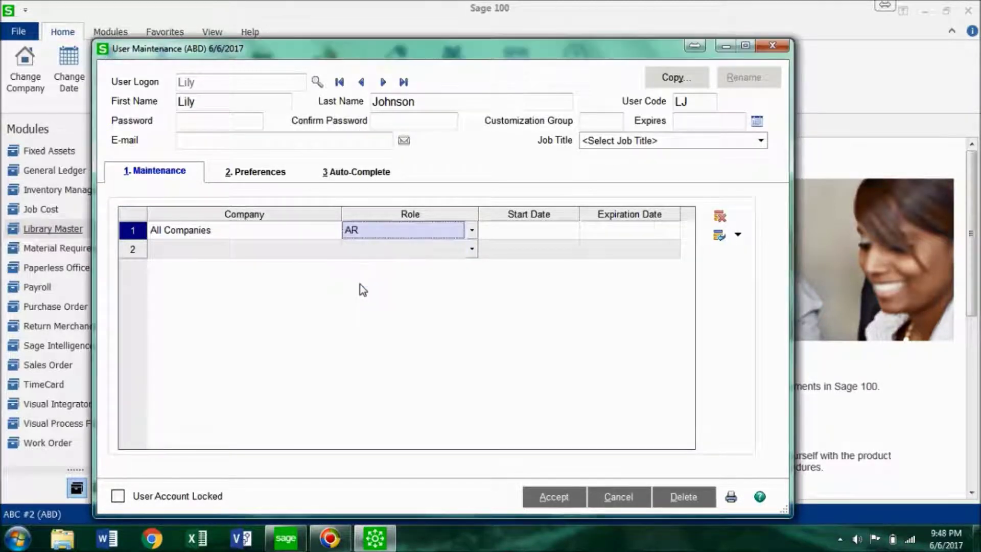
pyautogui.click(559, 492)
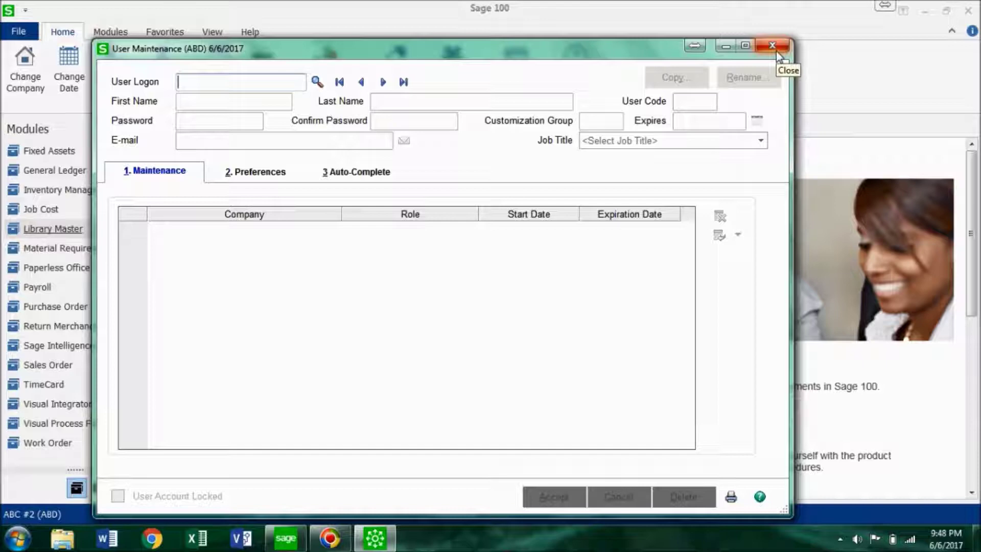
pyautogui.click(772, 46)
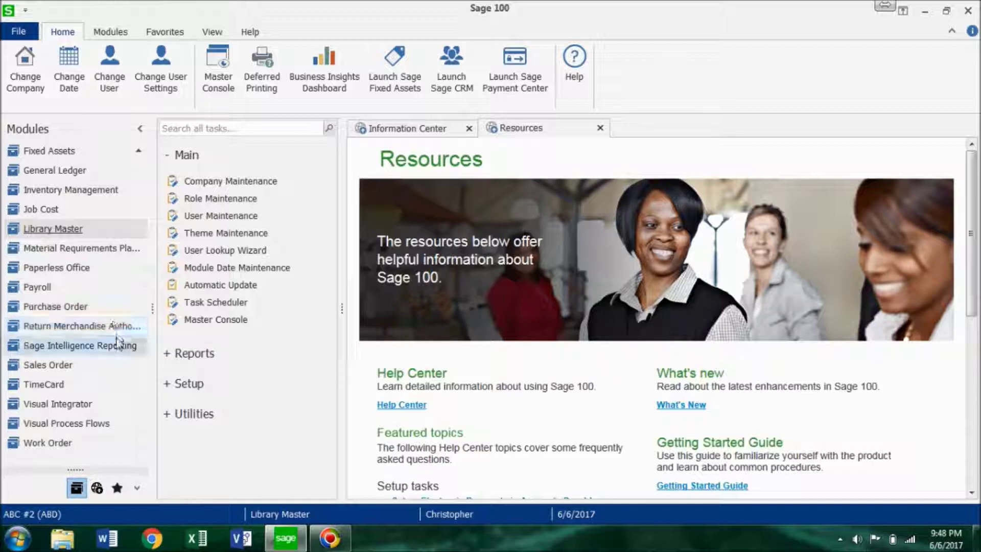
# - Log on as the new user and accept the Accounts Payable accounting date
pyautogui.scroll(2, 120, 345)
pyautogui.scroll(3, 120, 344)
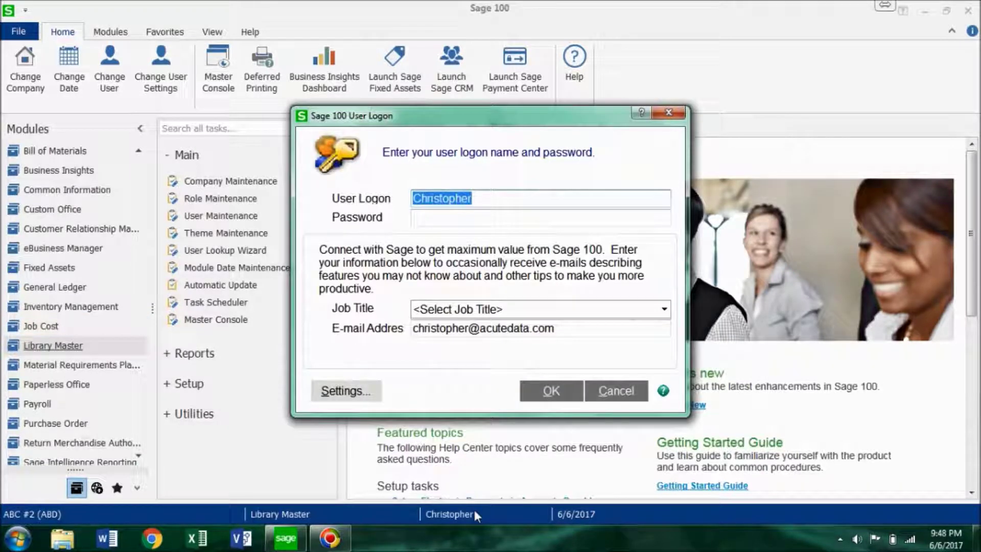
pyautogui.write('Lil')
pyautogui.press('Tab')
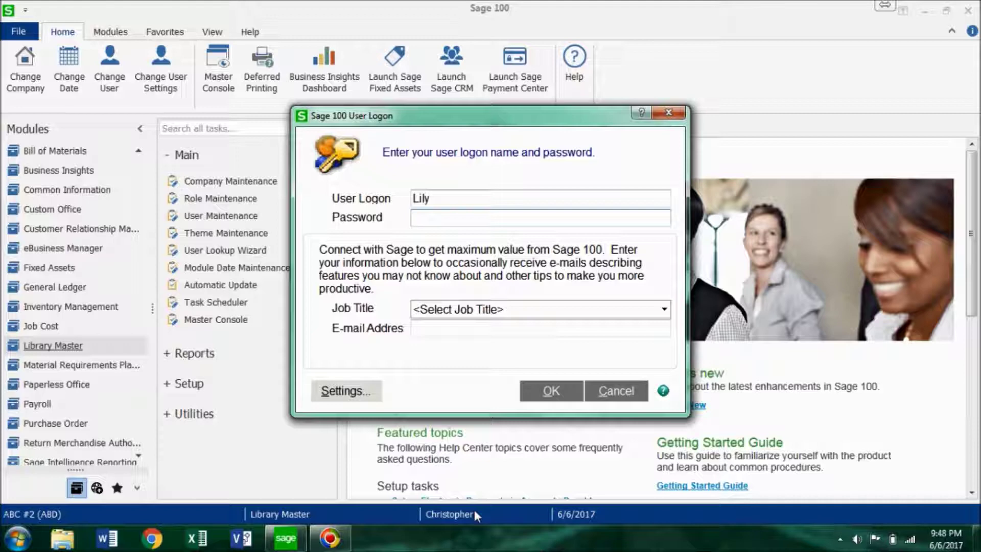
pyautogui.press('Return')
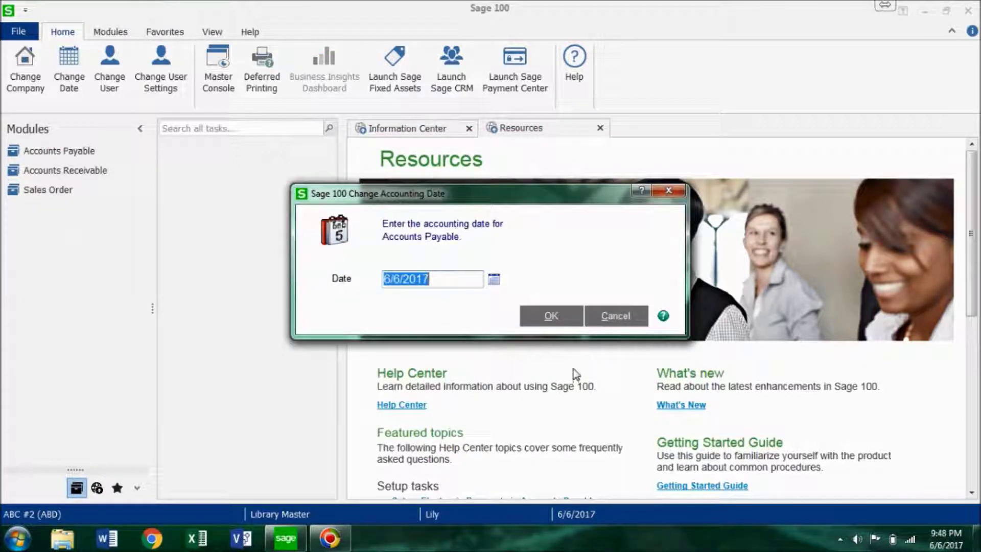
pyautogui.press('Return')
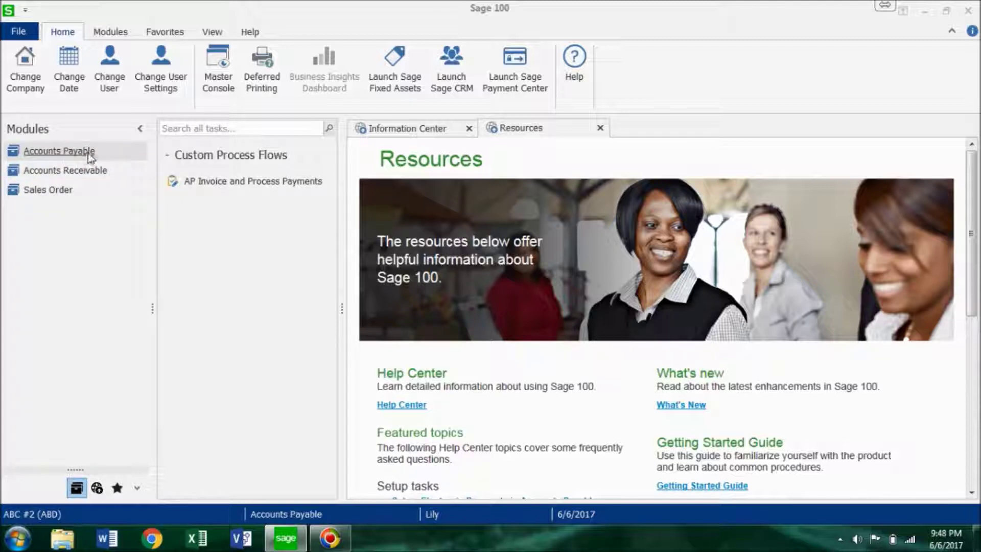
# - Confirm AP Invoice and Process Payments is refused as not authorized, then open Accounts Receivable
pyautogui.click(220, 183)
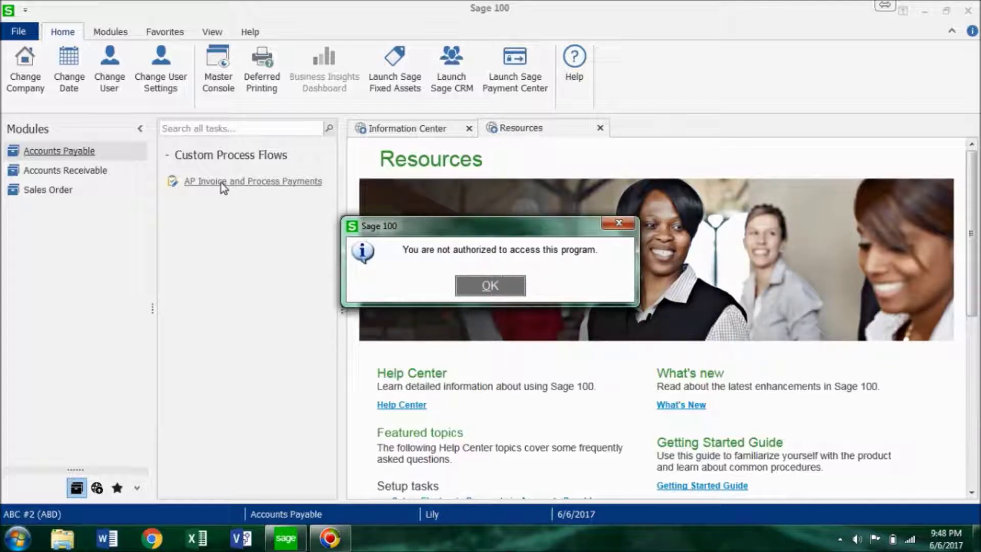
pyautogui.click(467, 287)
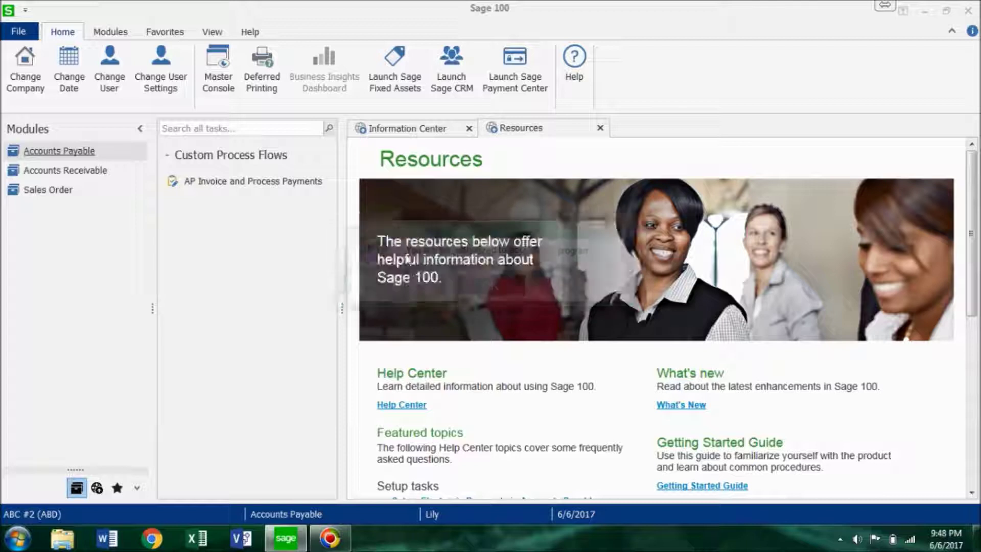
pyautogui.click(123, 171)
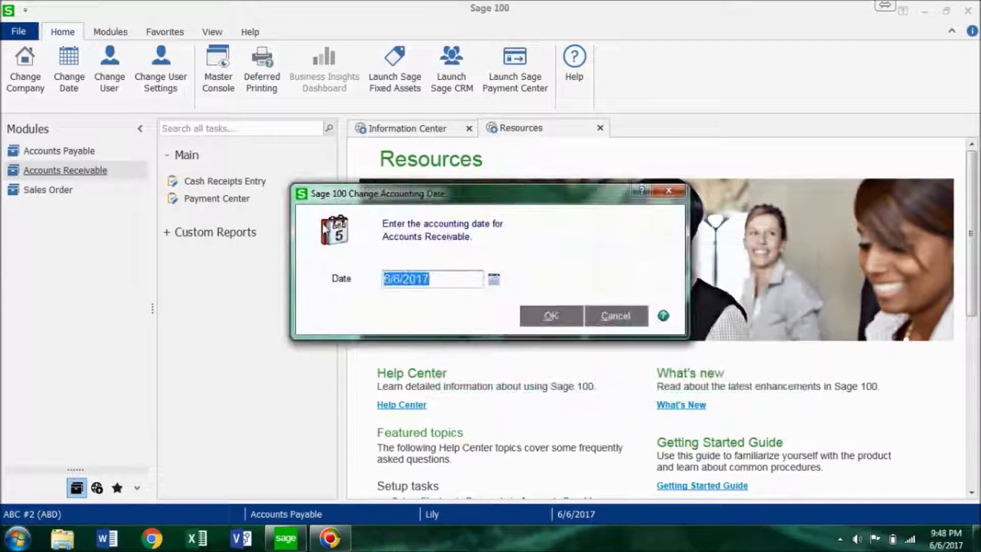
# - Accept the Accounts Receivable accounting date, open Cash Receipts Entry, and close its batch window
pyautogui.click(552, 317)
pyautogui.click(266, 182)
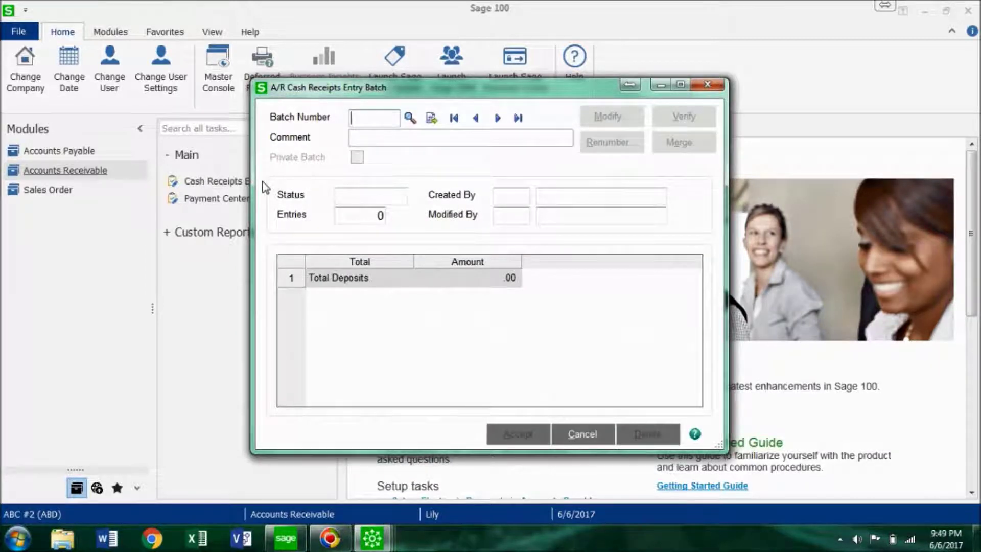
pyautogui.click(708, 84)
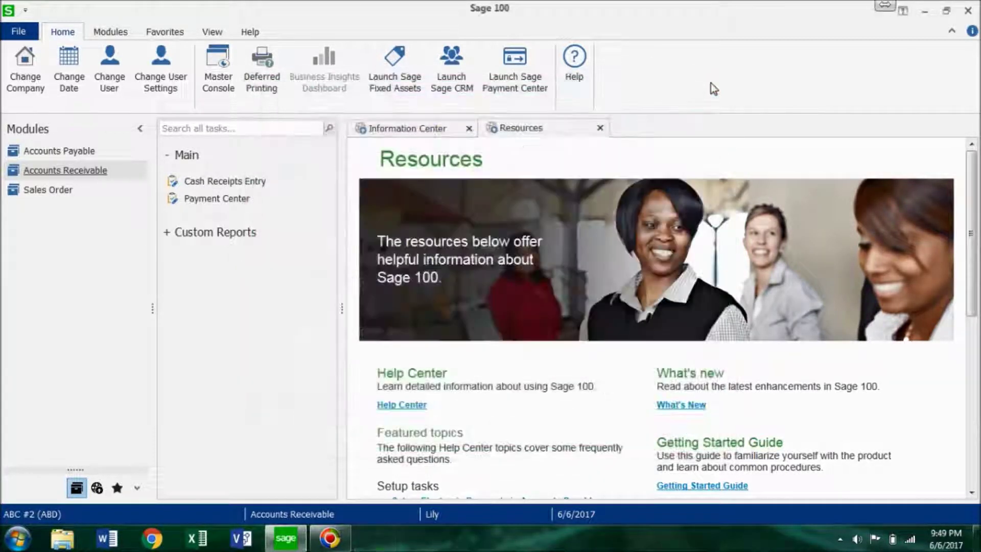